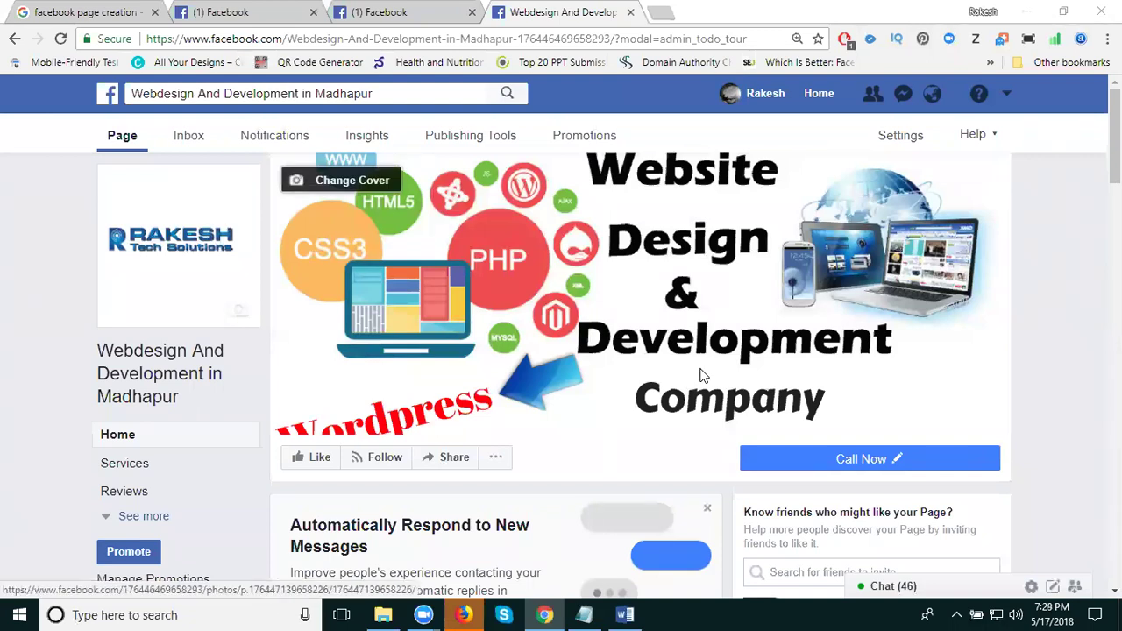
Open the page's settings and go to the Page Roles section for assigning a new role
left_click(898, 138)
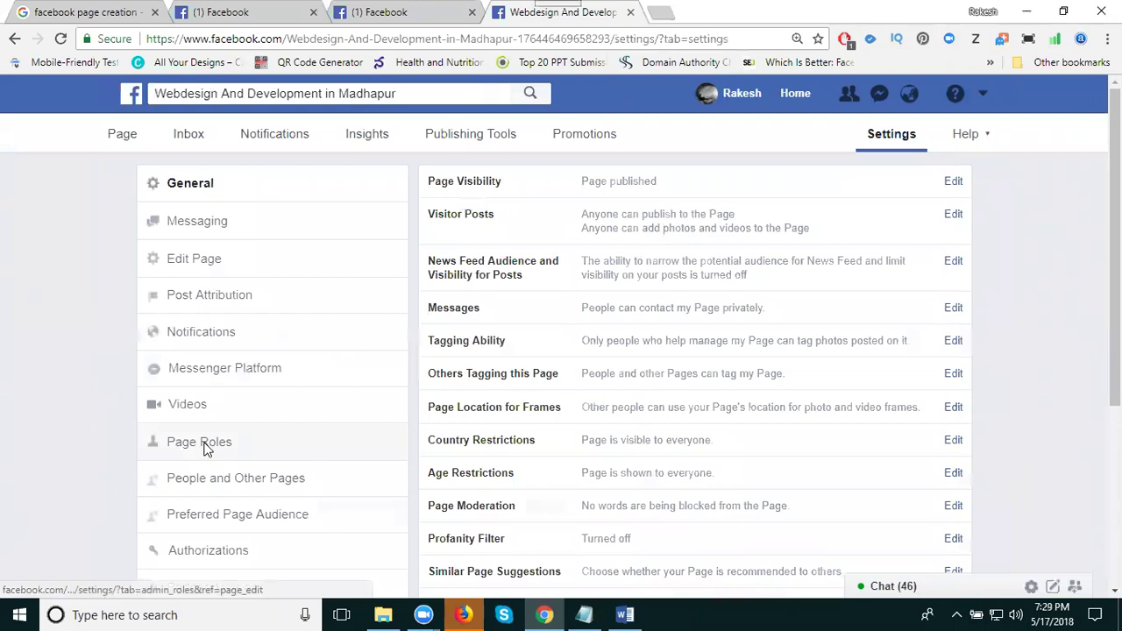
left_click(196, 449)
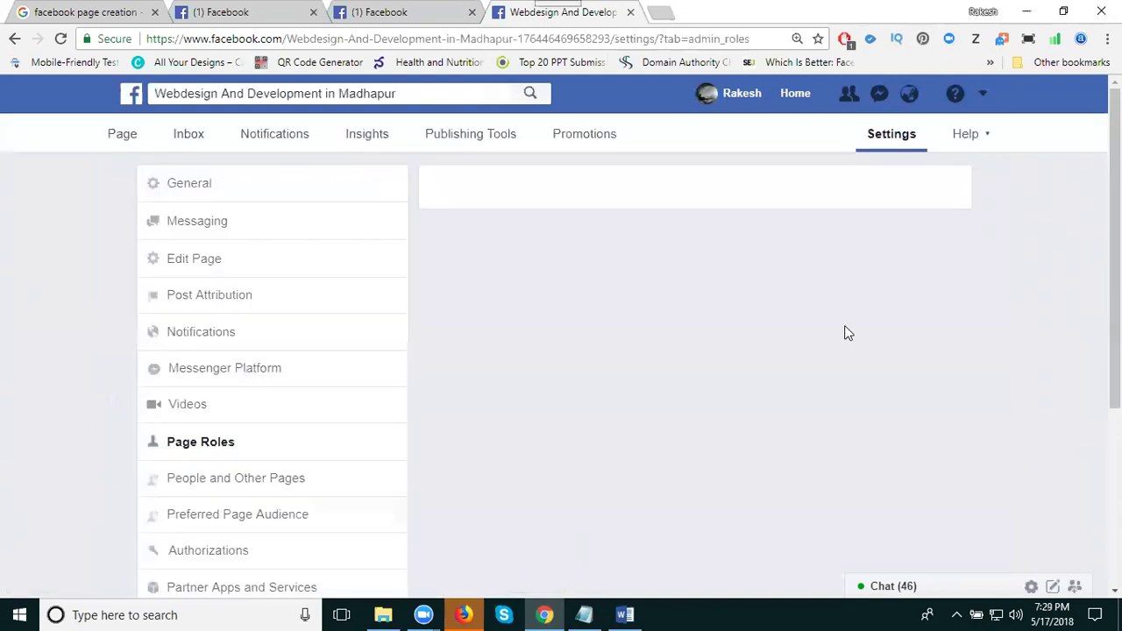
scroll(836, 328, "down", 2)
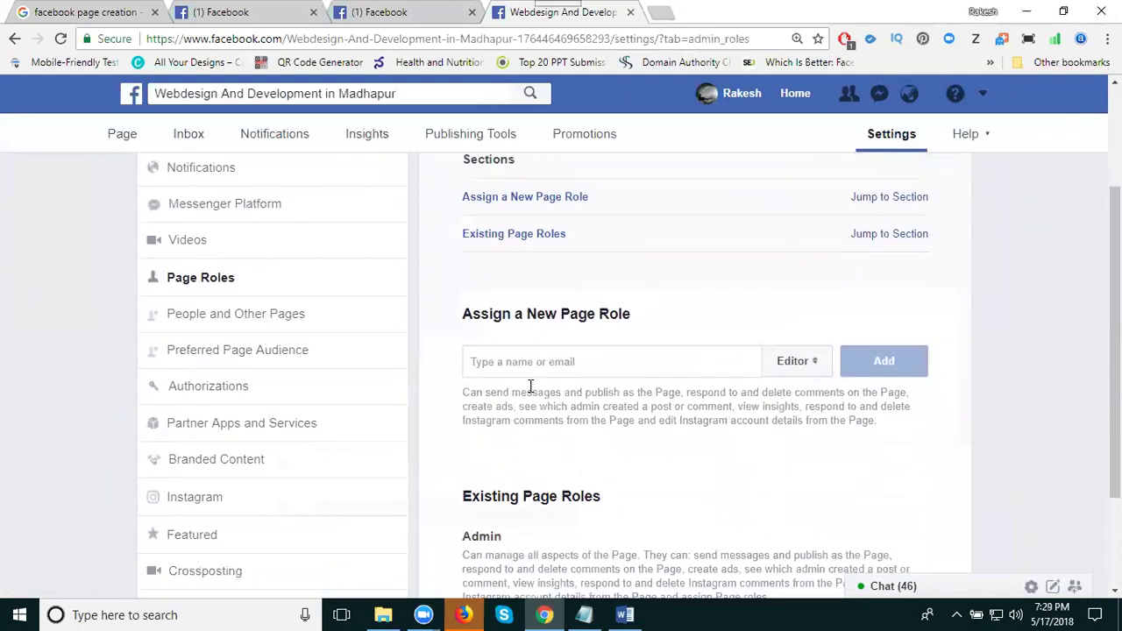
Find the first new admin by name under Assign a New Page Role and set the role to Admin
left_click(526, 365)
type("rakesh")
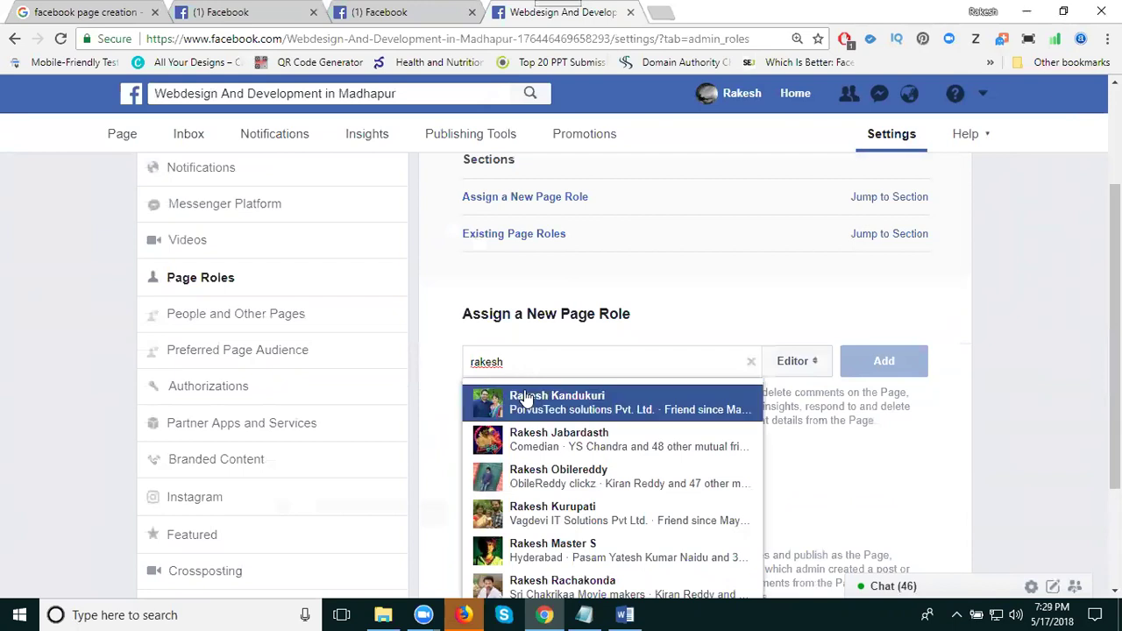
left_click(526, 399)
left_click(793, 372)
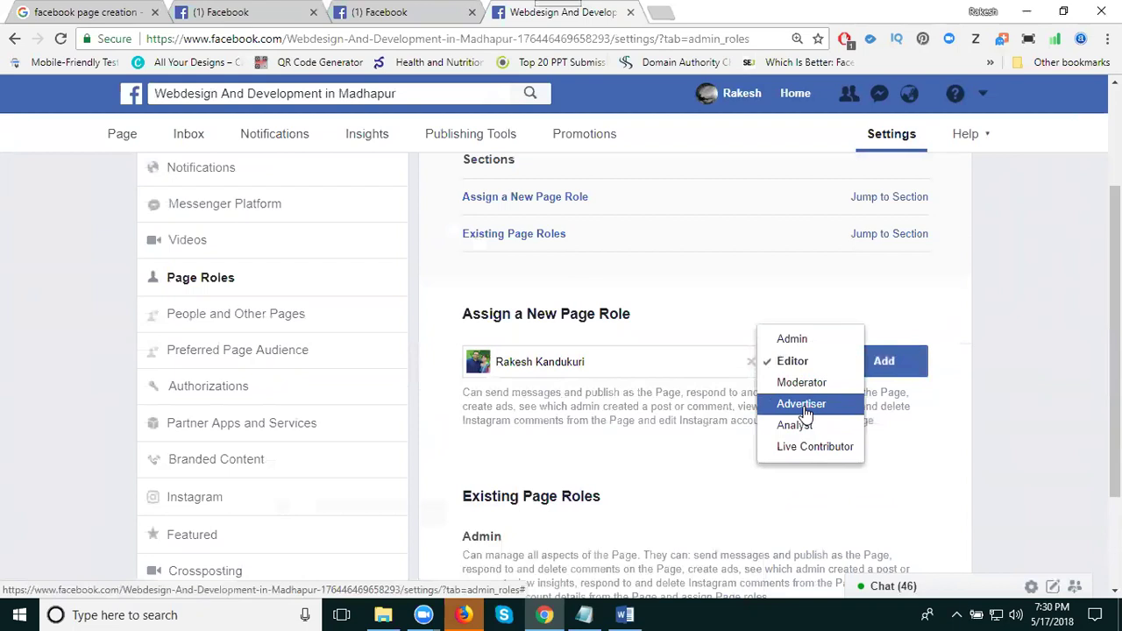
left_click(793, 339)
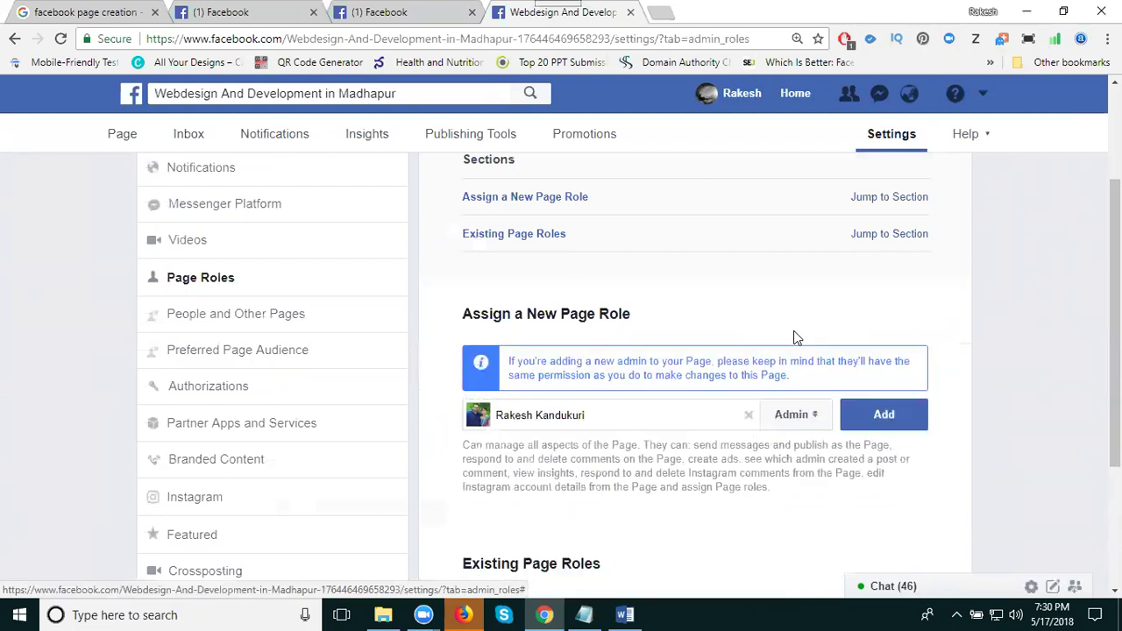
Add the new admin, enter the account password to authorise it, and check the existing page roles
left_click(866, 417)
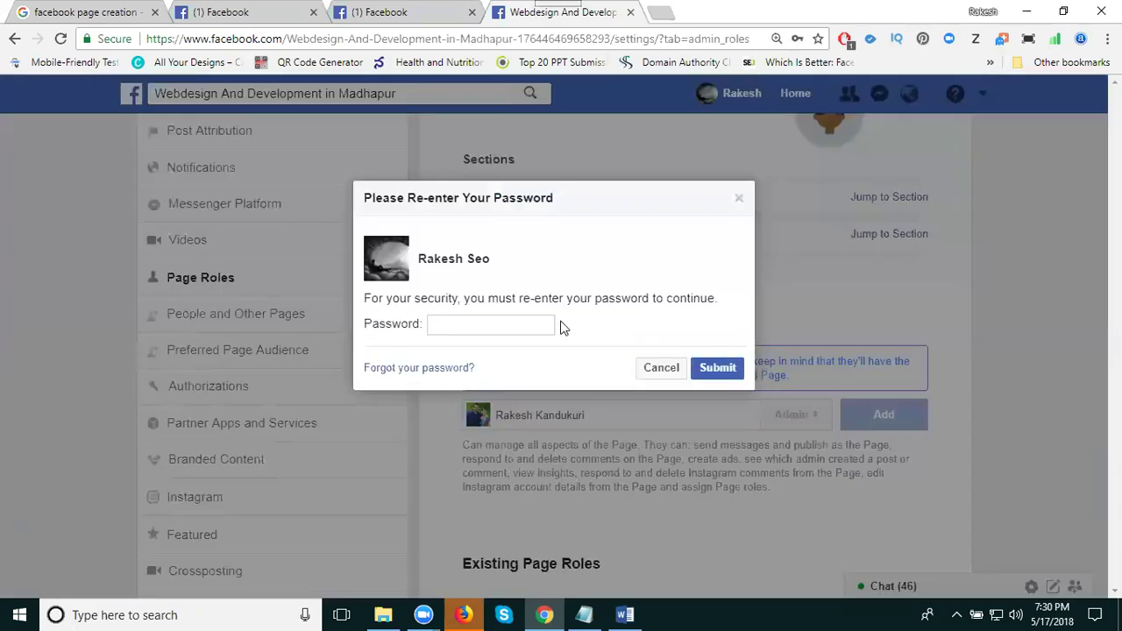
type("••••••••••••")
left_click(713, 370)
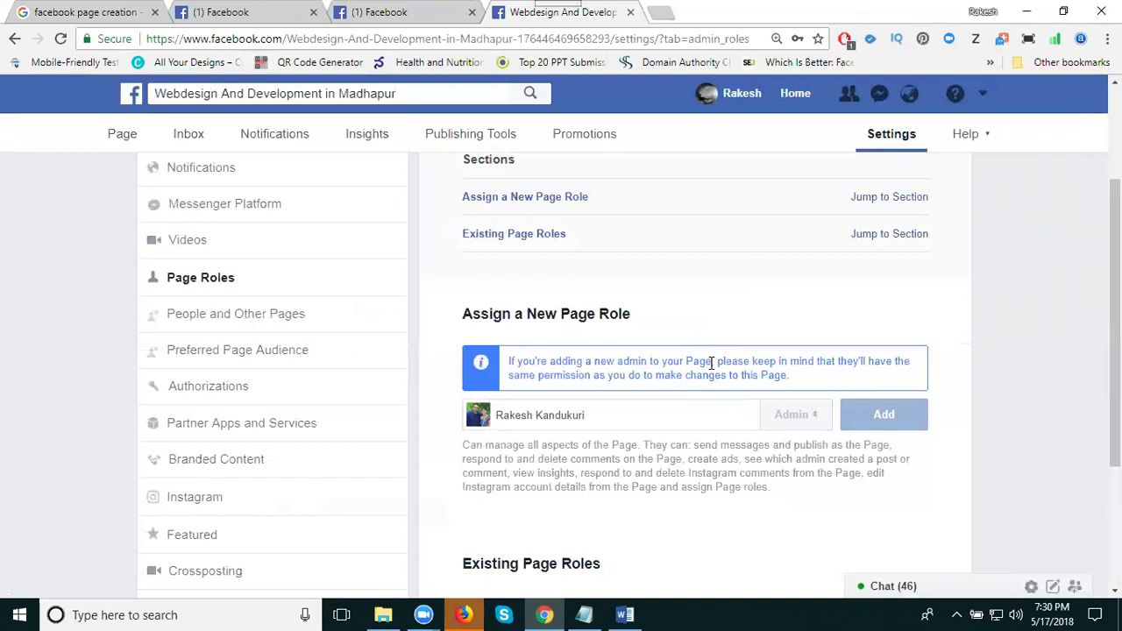
scroll(976, 368, "down", 3)
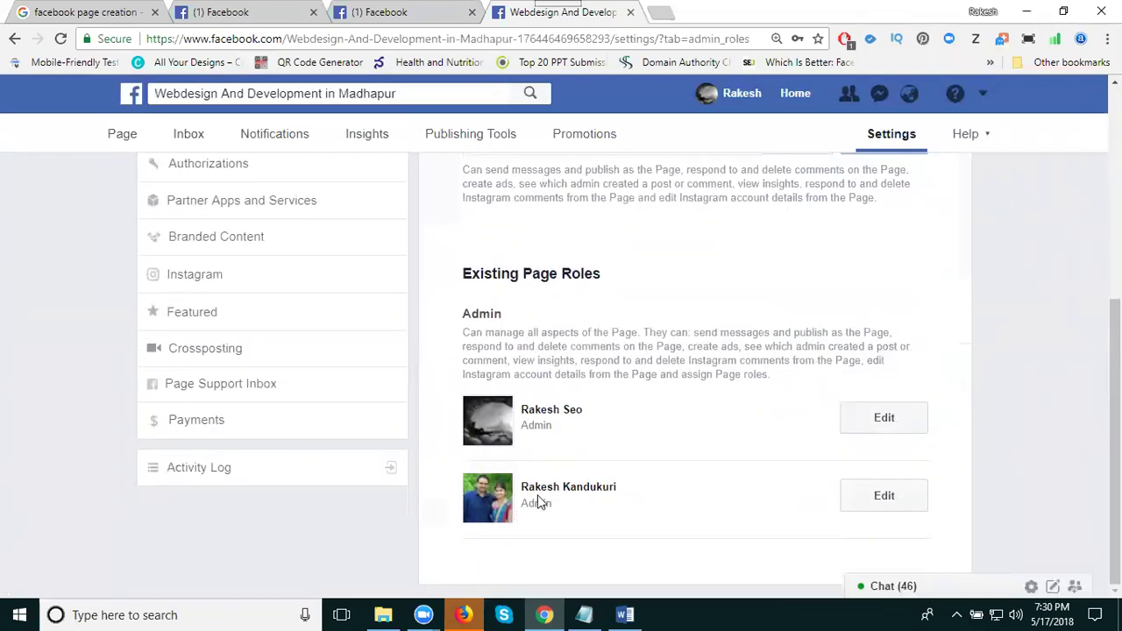
Find a second person by name, add them with the Admin role, and check the existing page roles
scroll(537, 365, "up", 2)
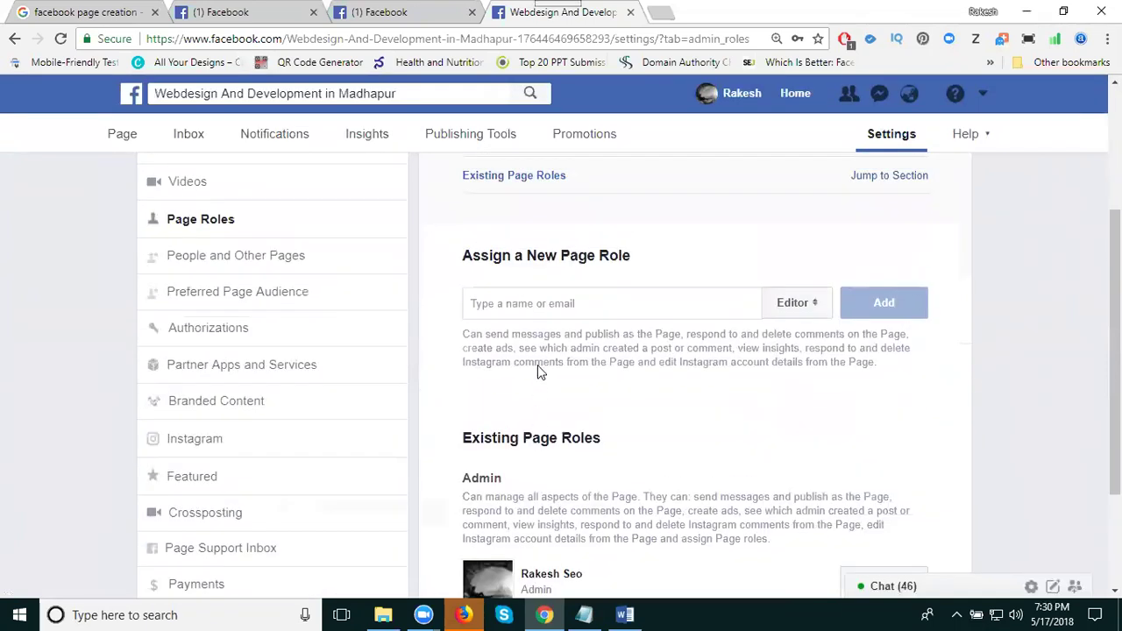
left_click(551, 307)
type("mouni")
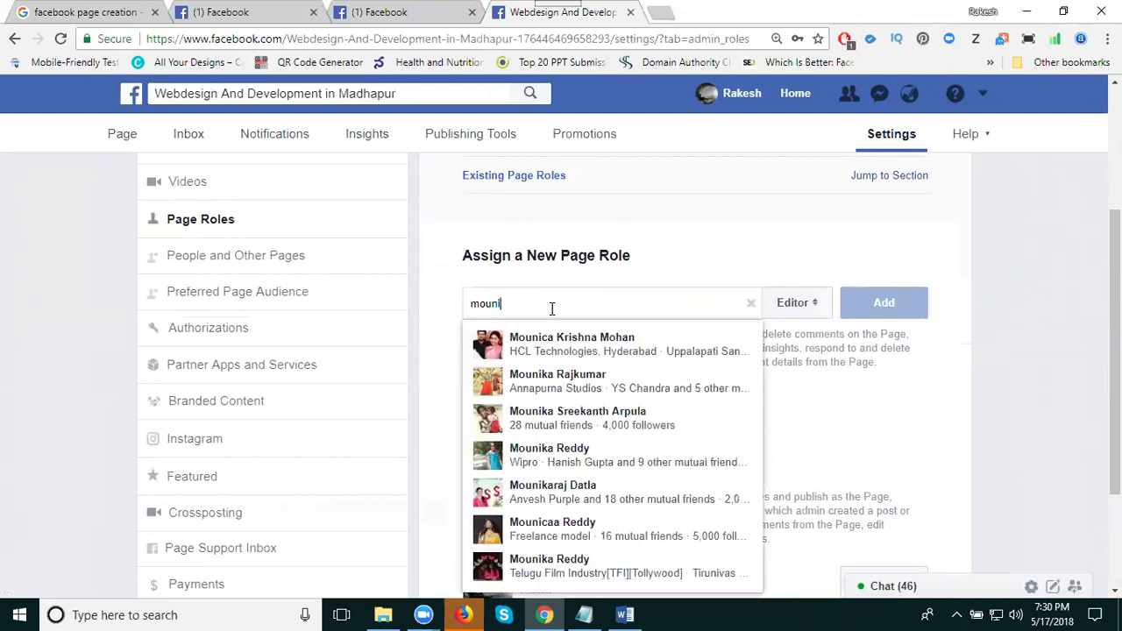
type("ka seo")
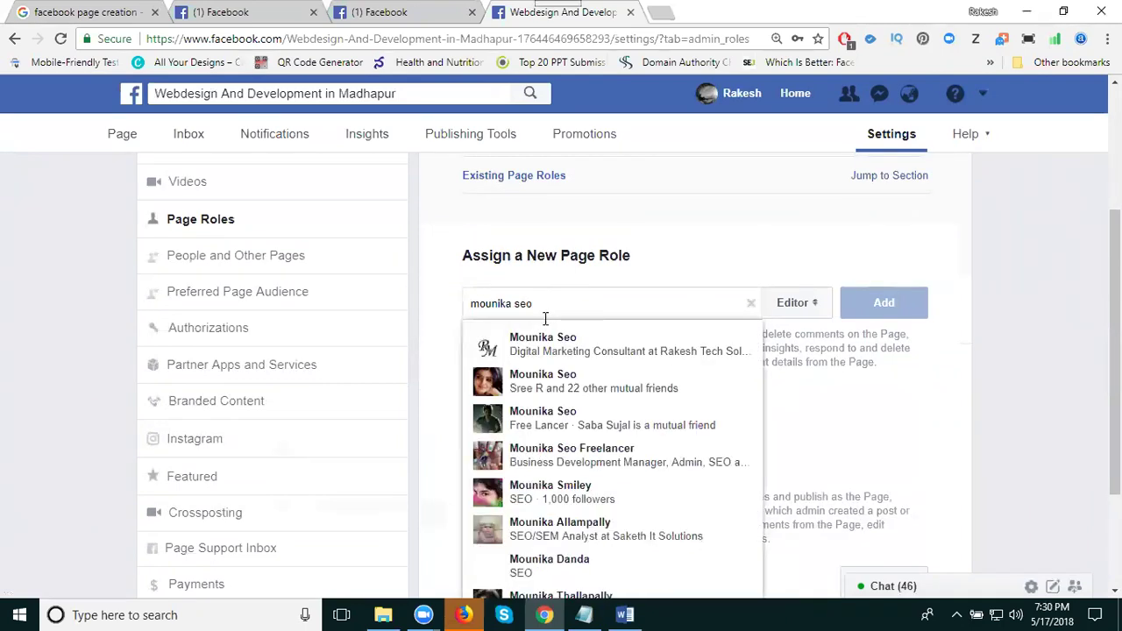
left_click(533, 336)
left_click(793, 304)
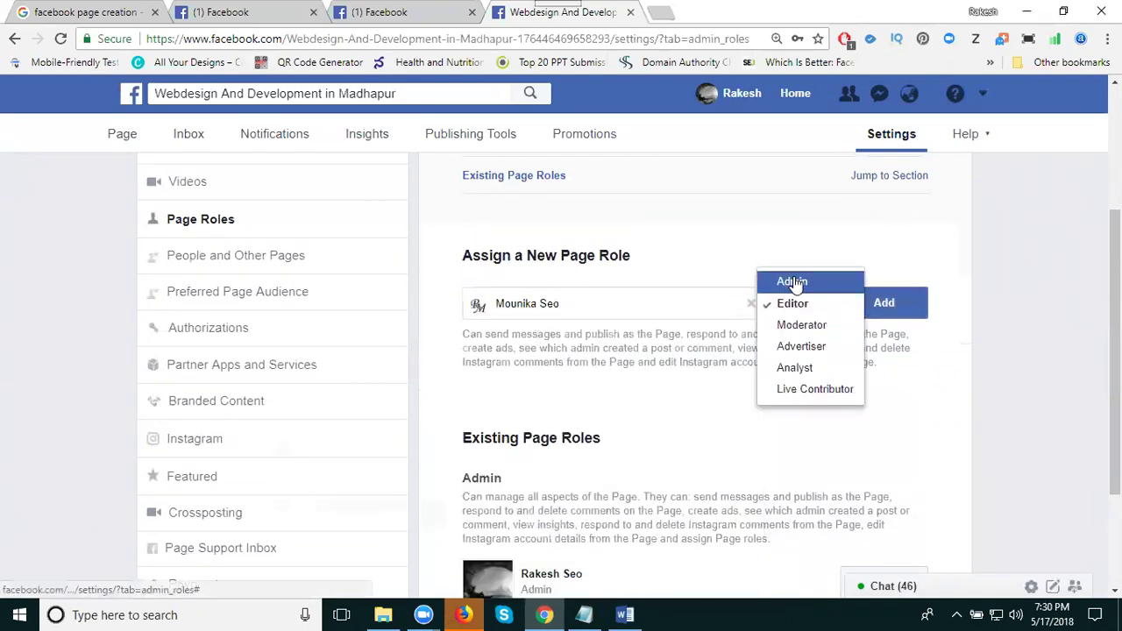
left_click(791, 281)
left_click(883, 356)
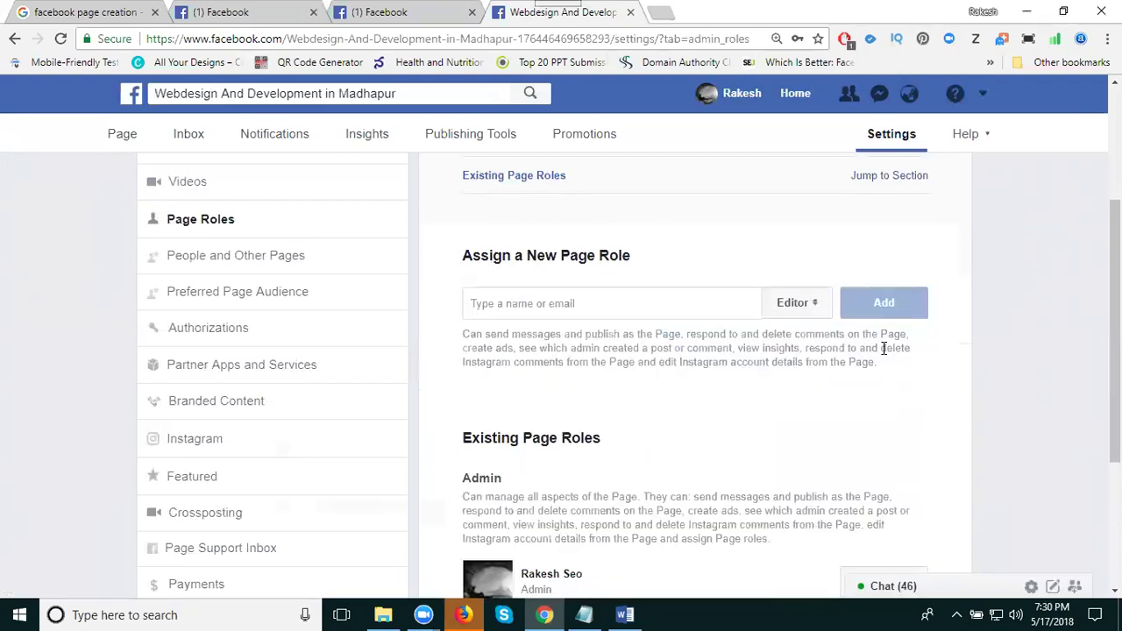
scroll(883, 348, "down", 3)
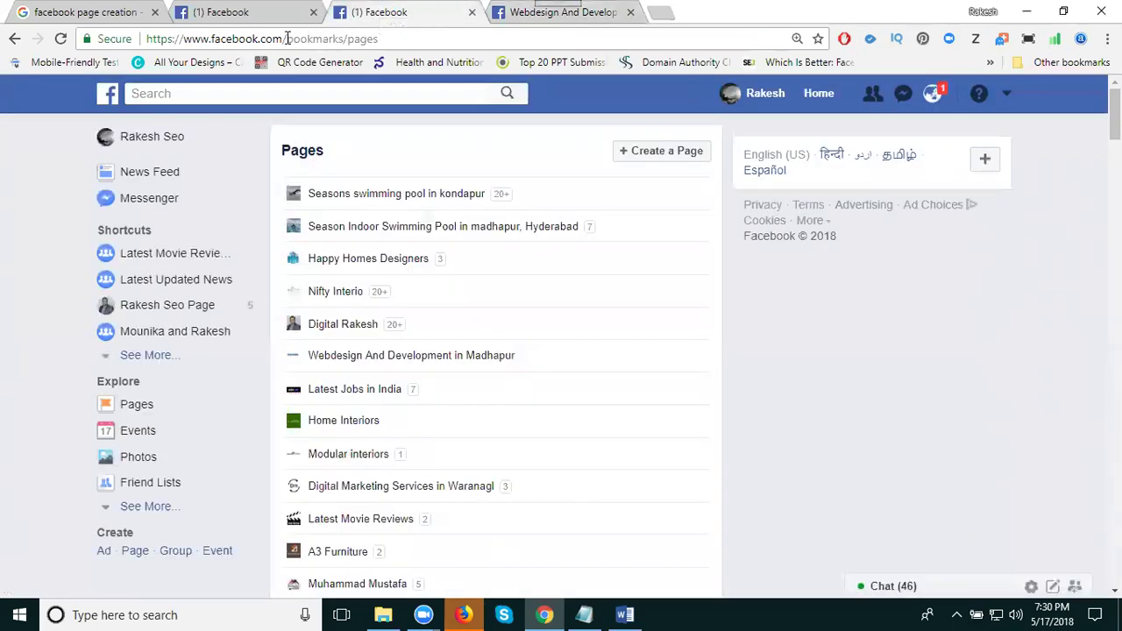
Go to facebook.com/pages in the browser tab that shows the list of managed pages
left_click_drag(288, 38, 378, 39)
type("pages")
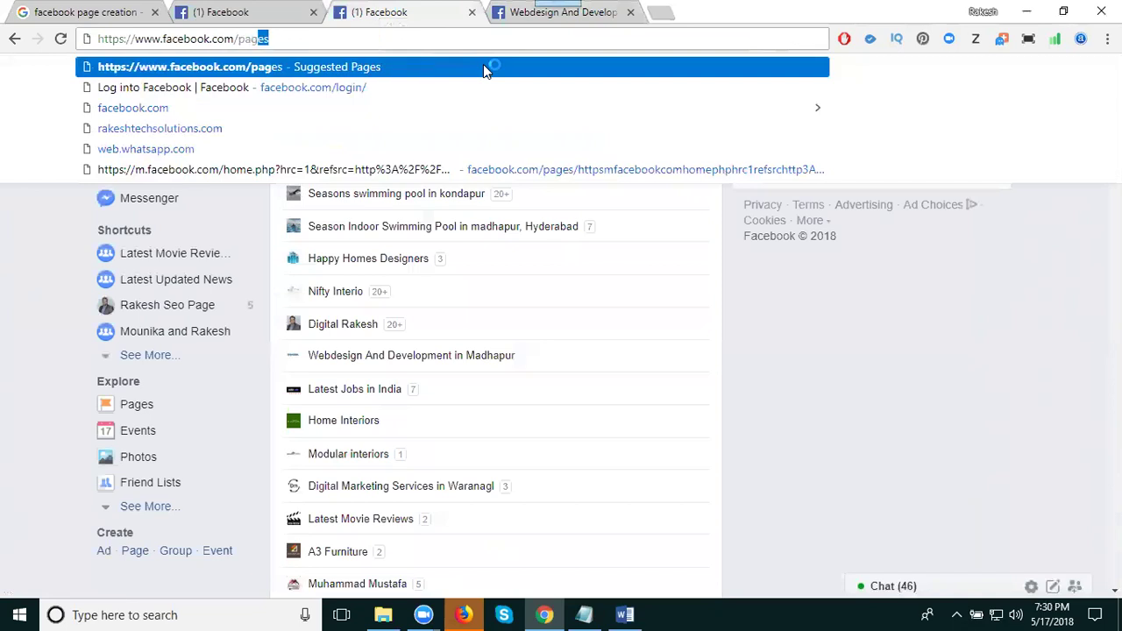
key("Return")
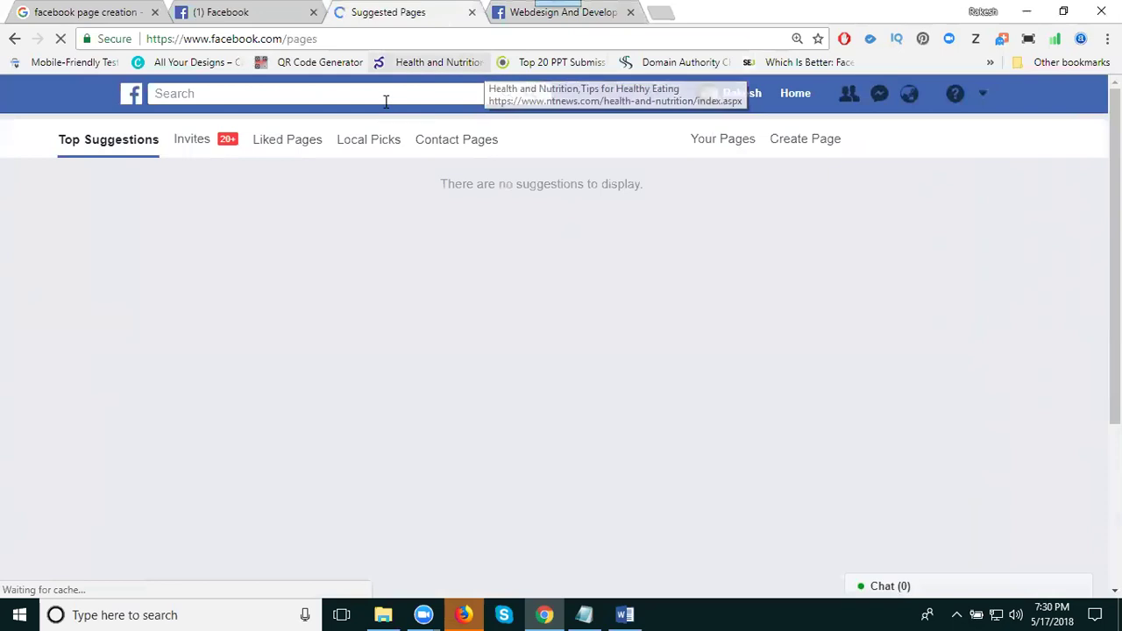
Open the page invites and accept the admin invitations for Shoppypark, MBBS in Abroad and Study MBBS in China/Ukraine/Russia/Georgia/Philippines
left_click(195, 143)
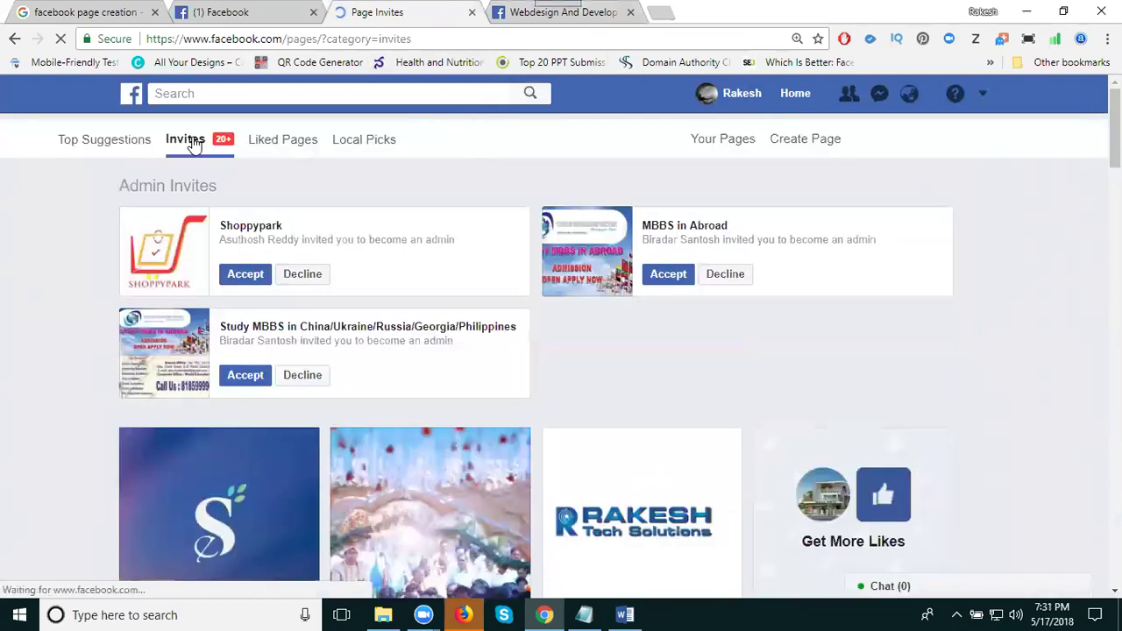
left_click(235, 275)
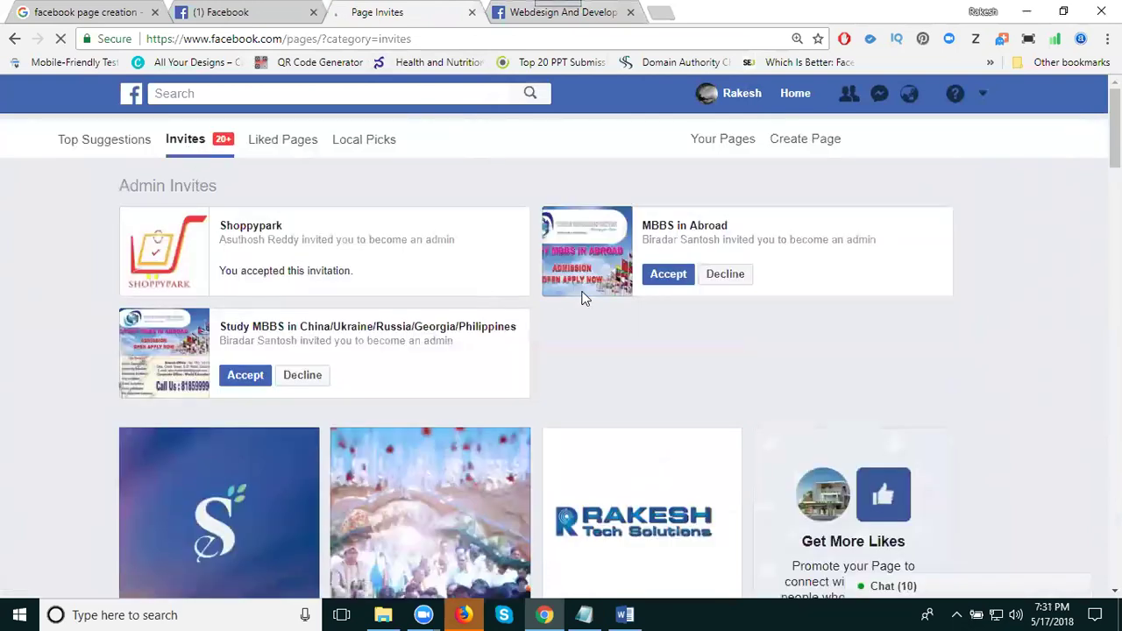
left_click(663, 274)
left_click(246, 377)
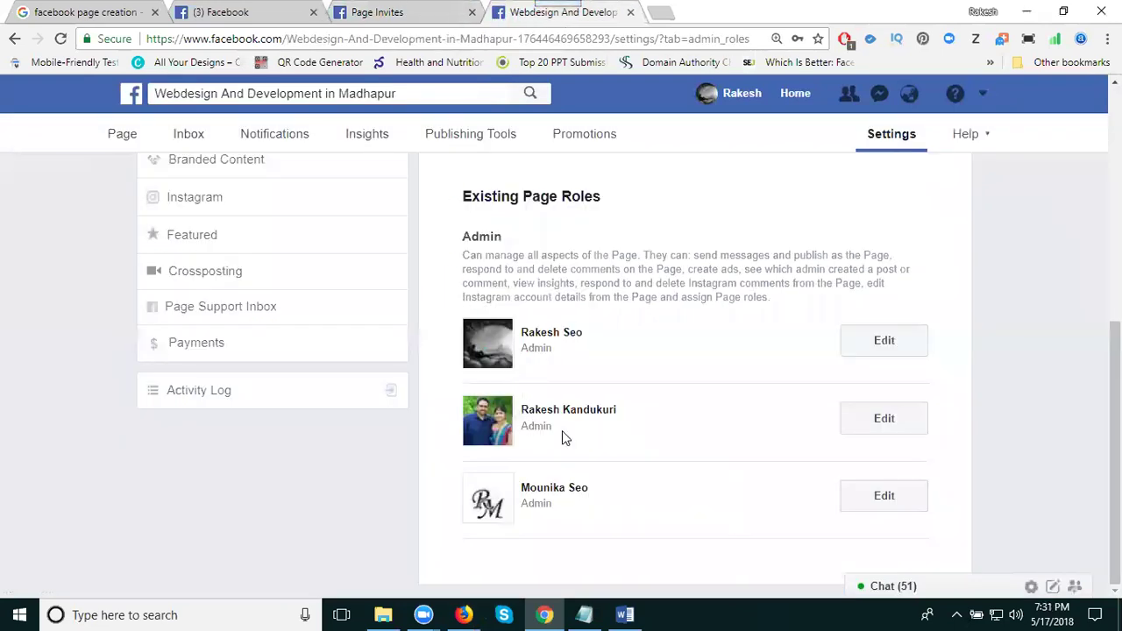
Return to the home view of the Webdesign And Development in Madhapur page and select its web address
scroll(519, 405, "up", 10)
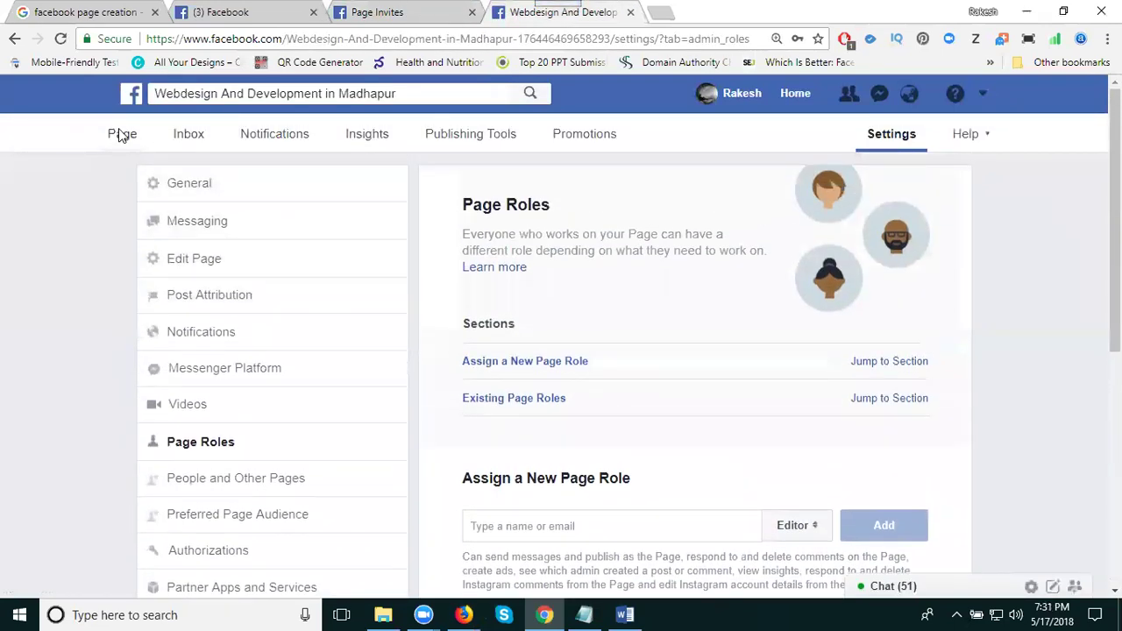
left_click(120, 136)
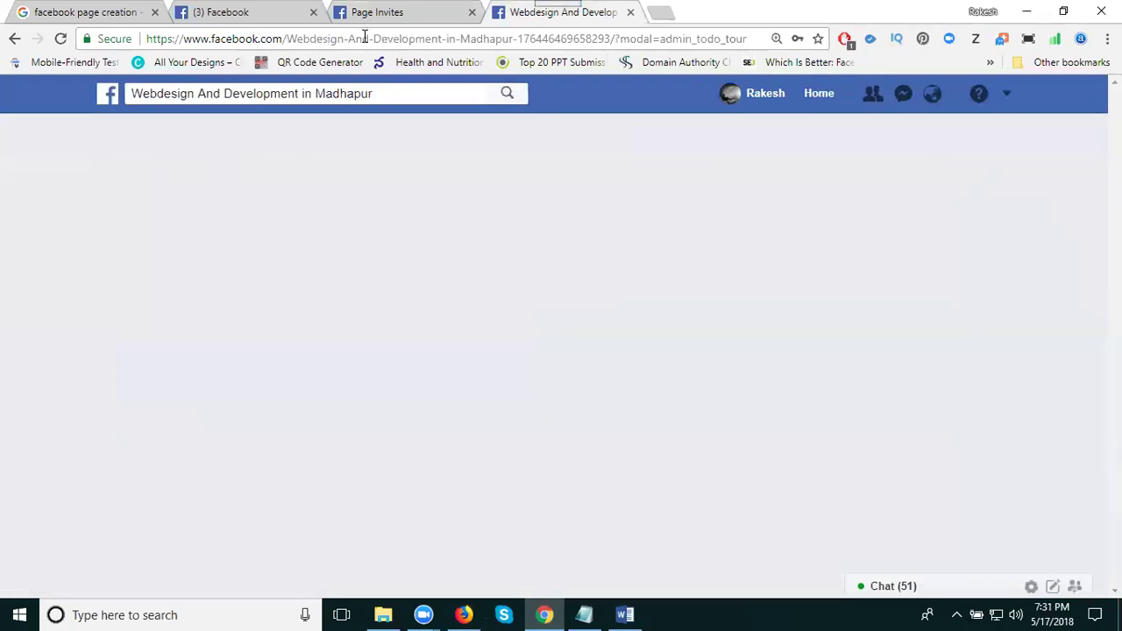
left_click(363, 38)
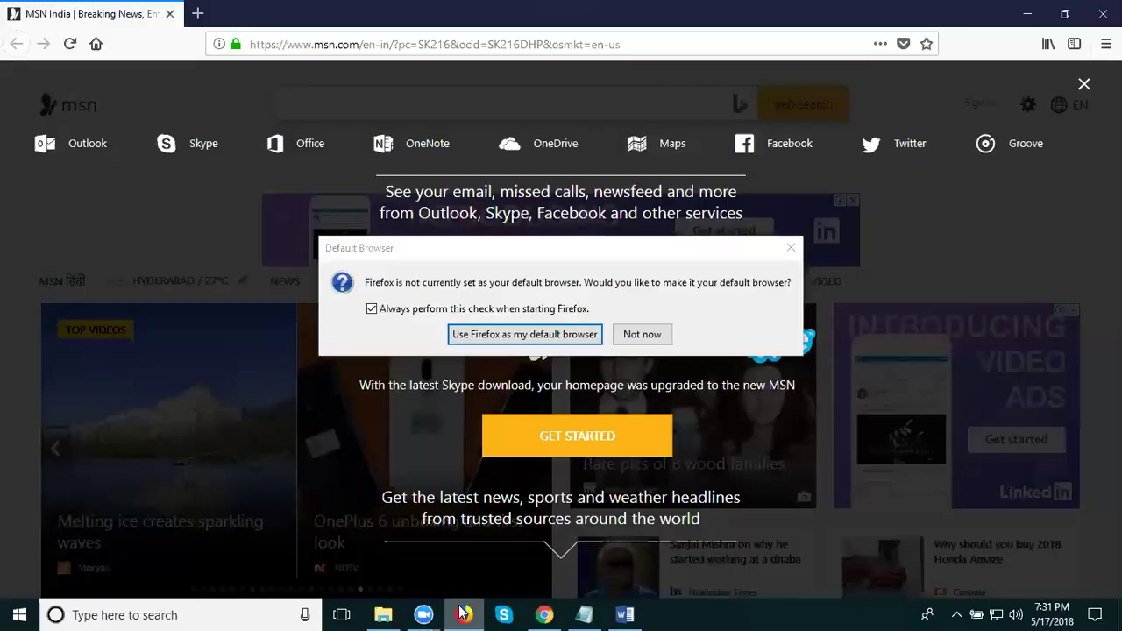
Decline making Firefox the default browser and look through the Webdesign And Development in Madhapur page there
left_click(641, 344)
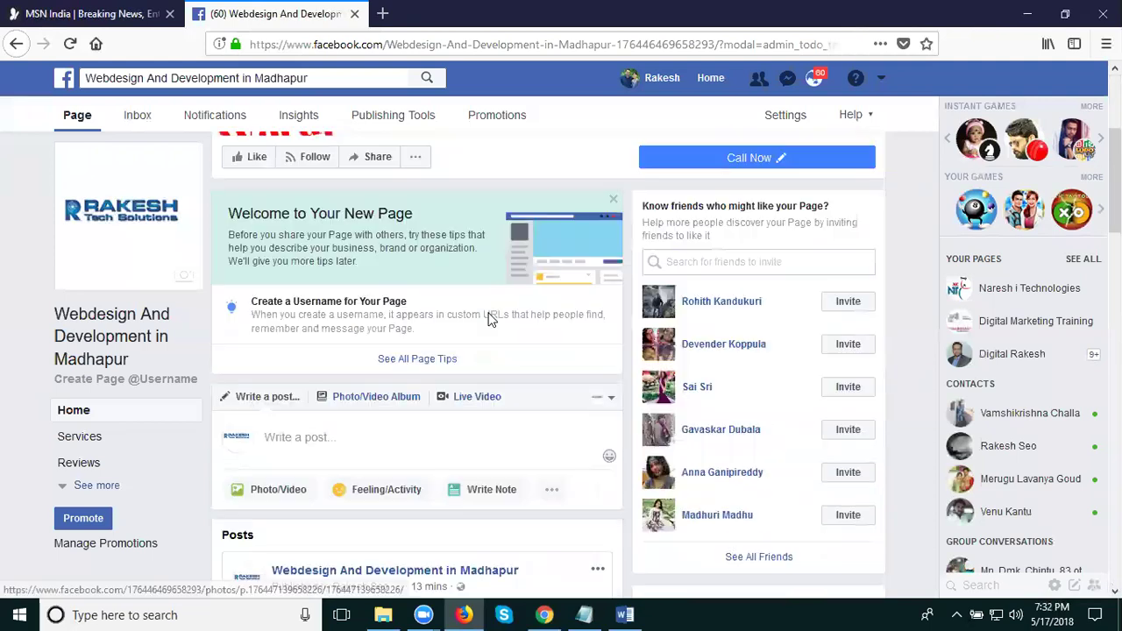
scroll(489, 322, "down", 7)
scroll(488, 323, "up", 7)
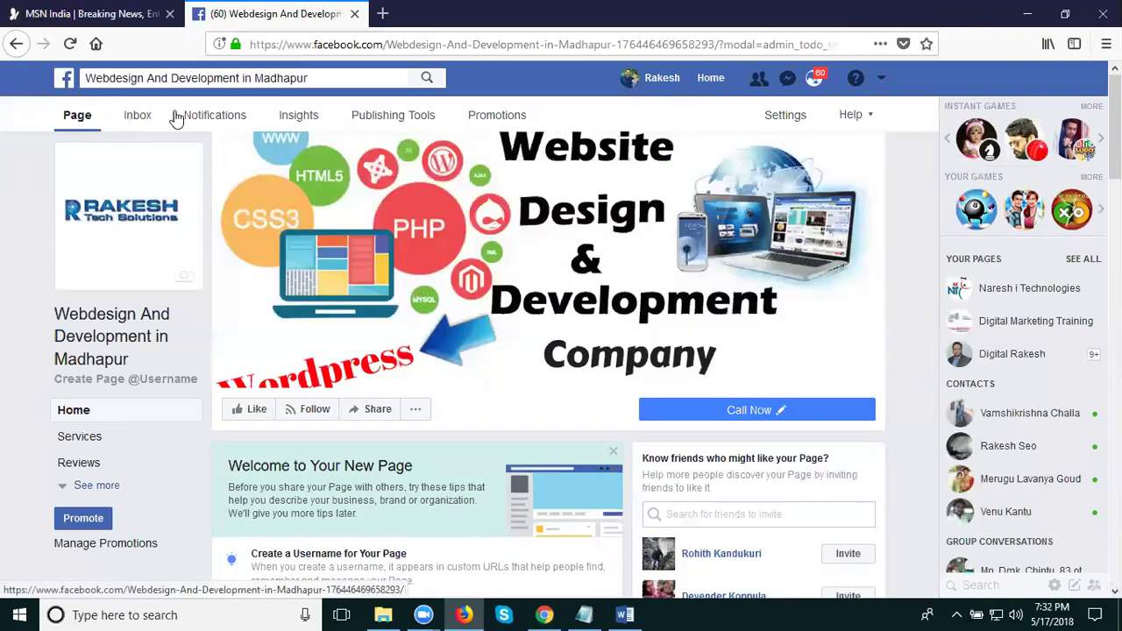
Switch between Chrome and Firefox to compare the page as each admin account sees it, ending in Chrome
left_click(544, 614)
key("ctrl+l")
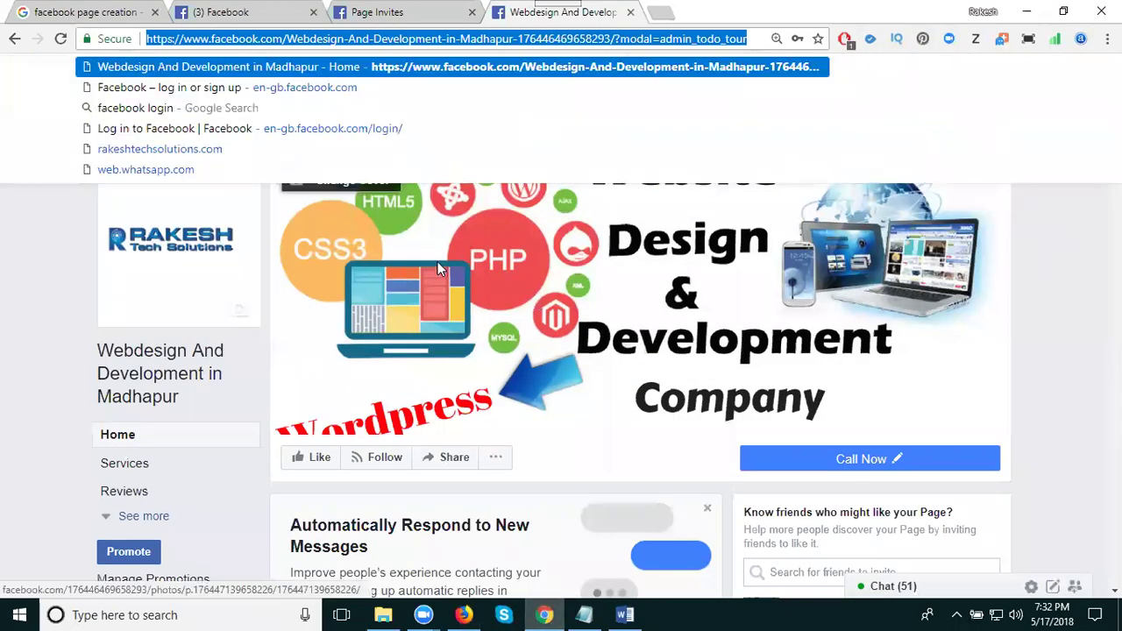
left_click(463, 615)
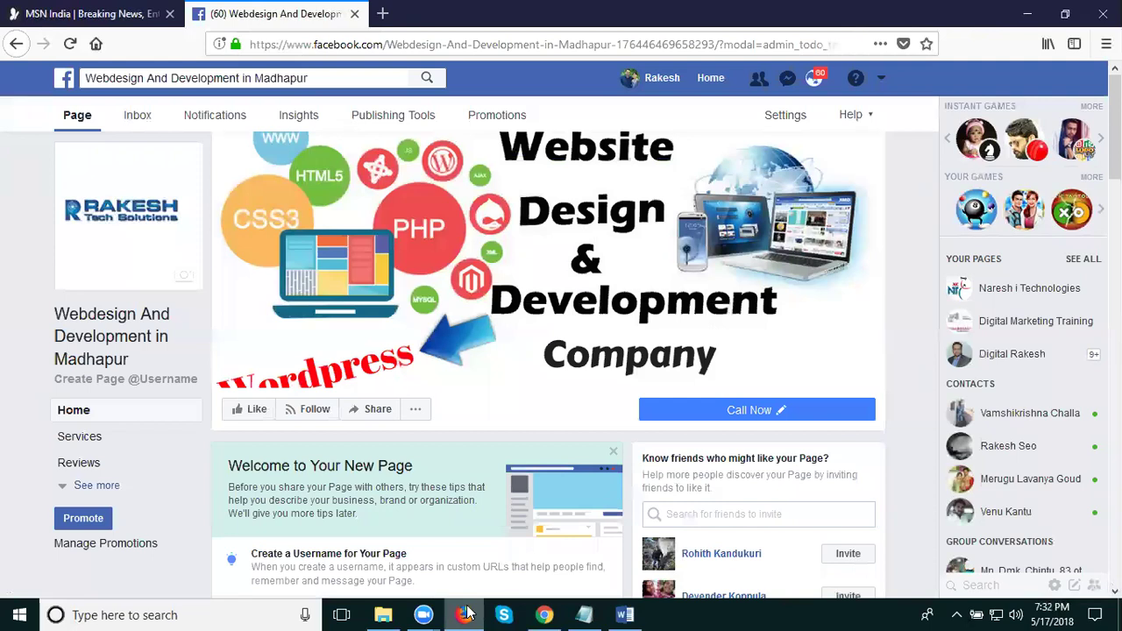
left_click(466, 614)
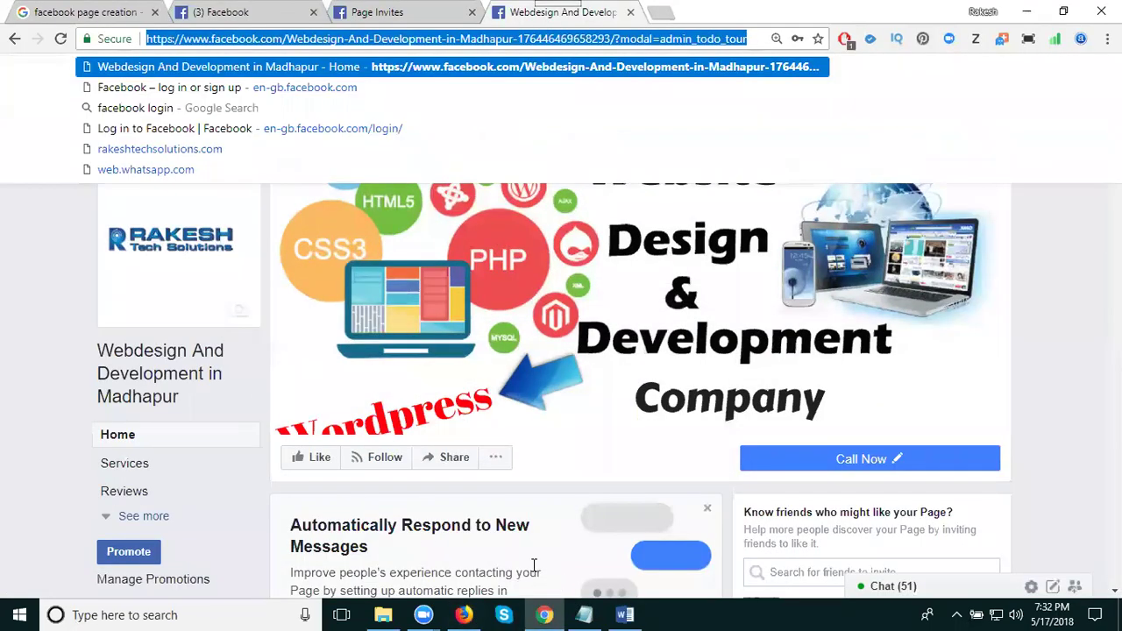
left_click(4, 397)
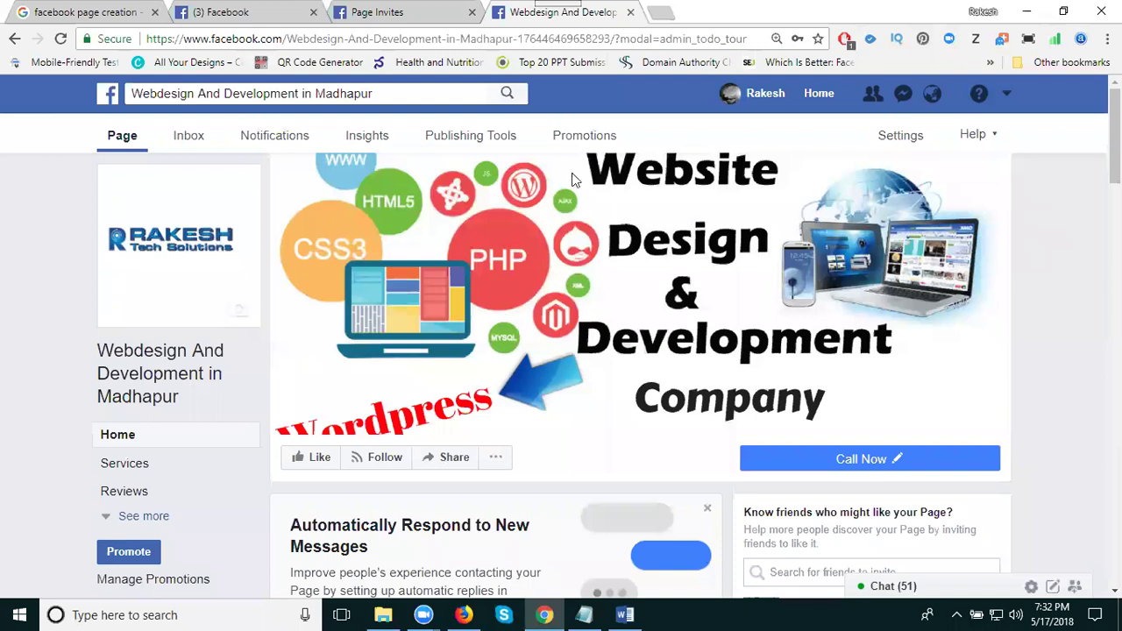
Reopen the page's Page Roles settings and review the Assign a New Page Role section
left_click(902, 139)
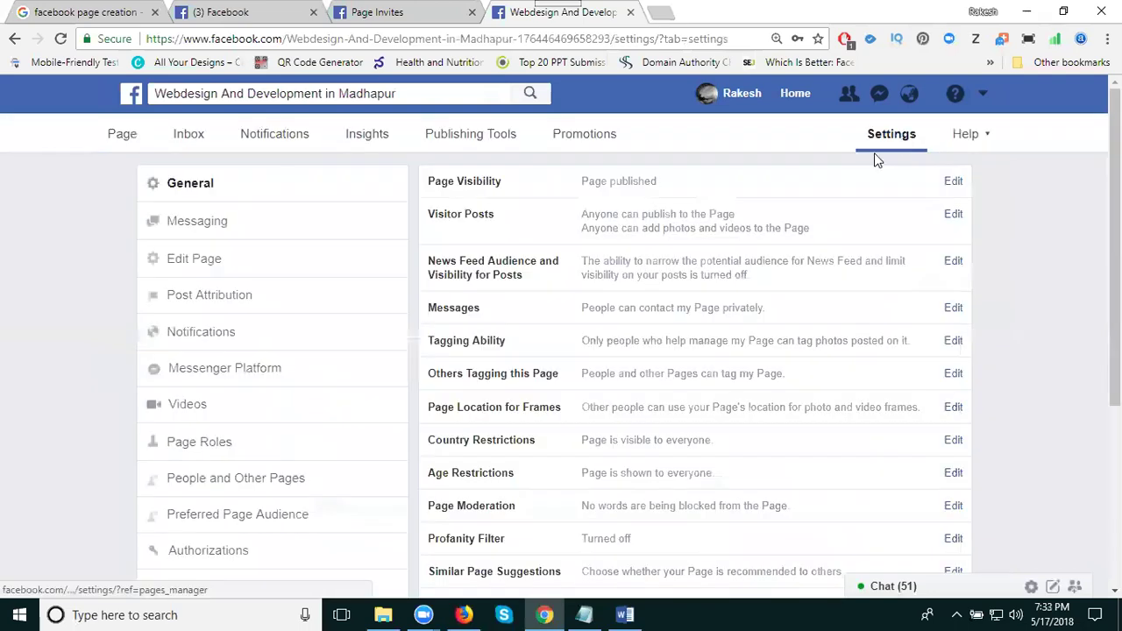
left_click(248, 445)
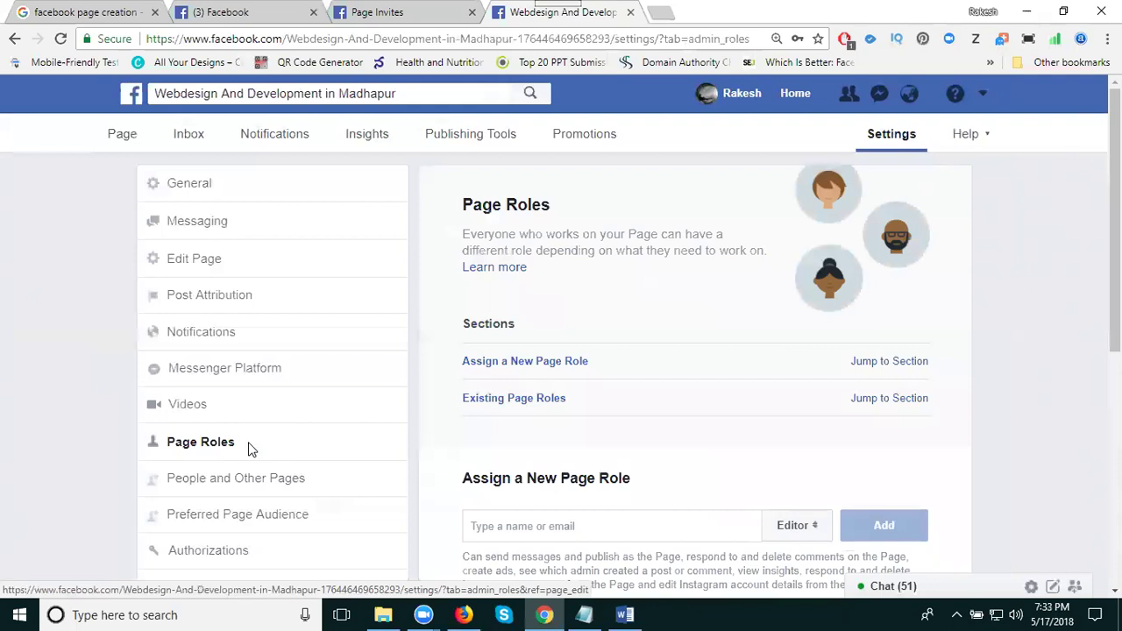
left_click(523, 527)
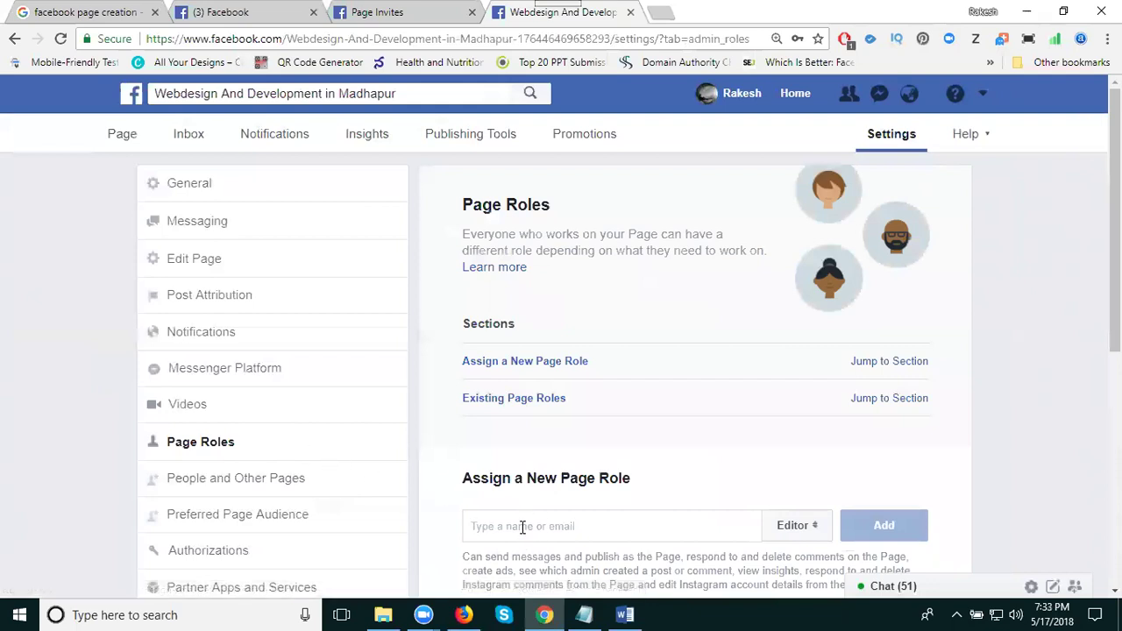
scroll(430, 536, "down", 1)
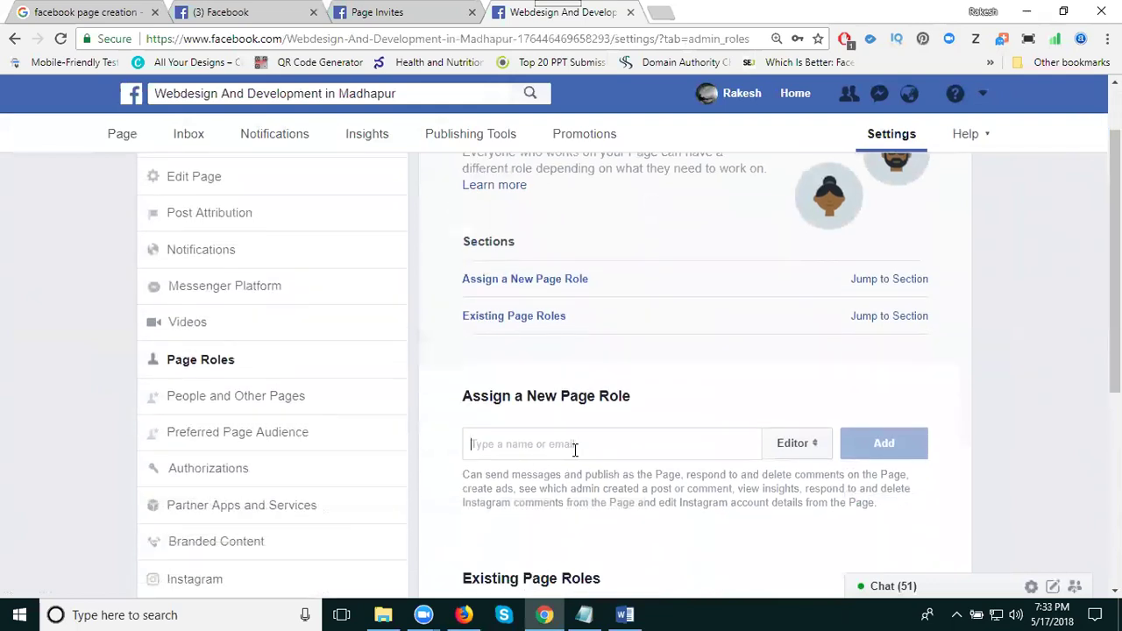
scroll(577, 450, "up", 1)
scroll(580, 456, "down", 2)
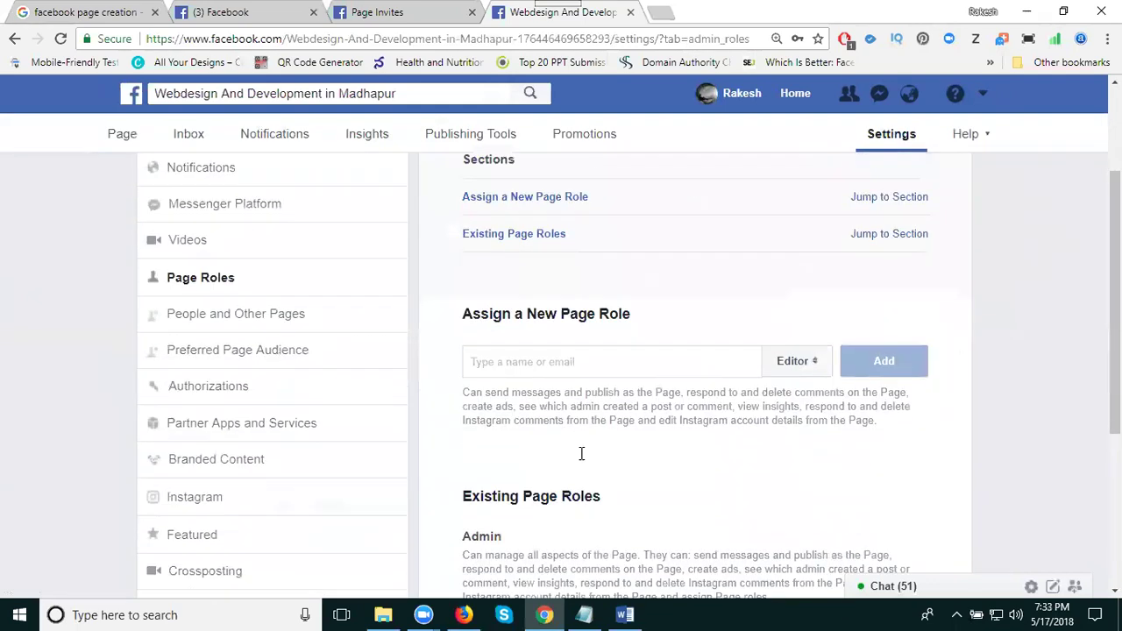
Examine the name or email field under Assign a New Page Role up close, and the list of existing page roles
scroll(580, 454, "up", 7)
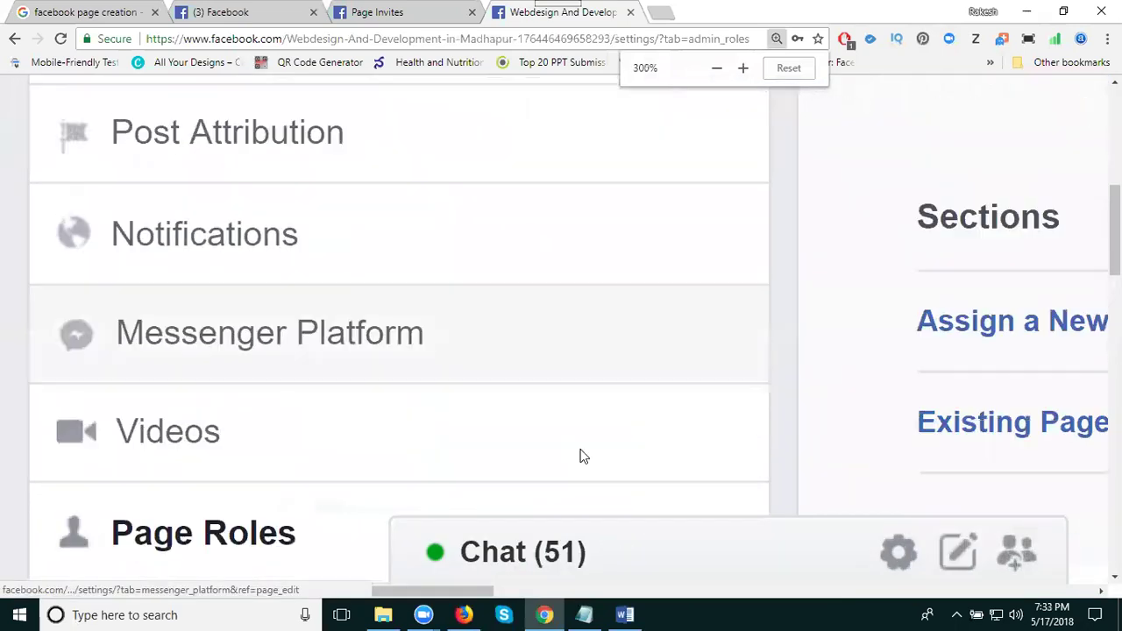
scroll(580, 456, "down", 1)
scroll(711, 421, "down", 2)
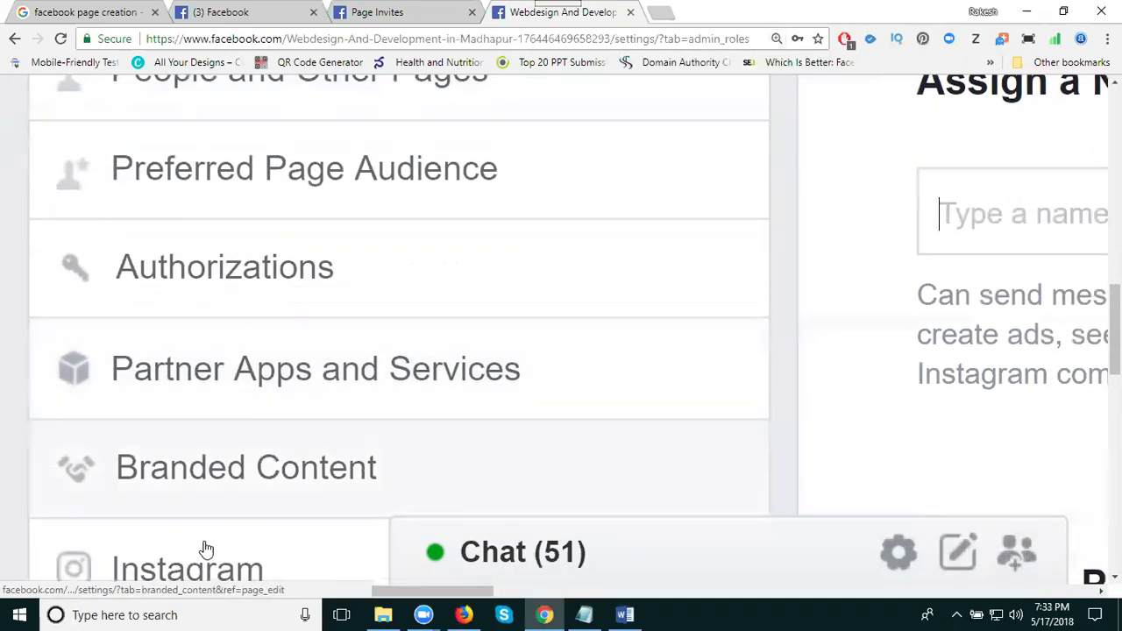
left_click_drag(219, 592, 458, 602)
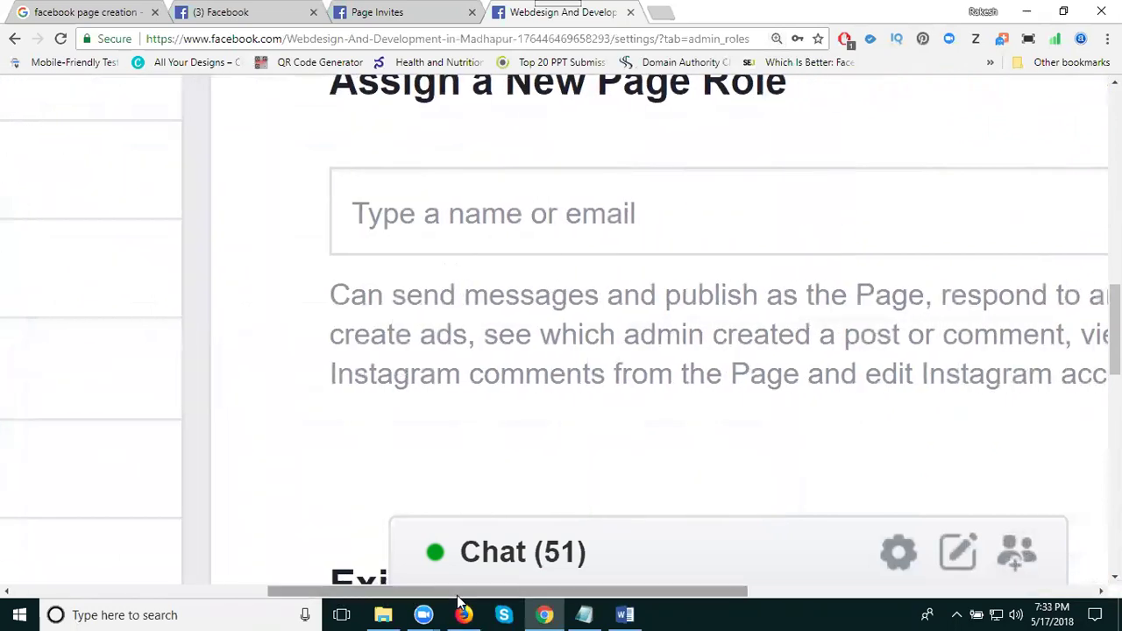
left_click(538, 215)
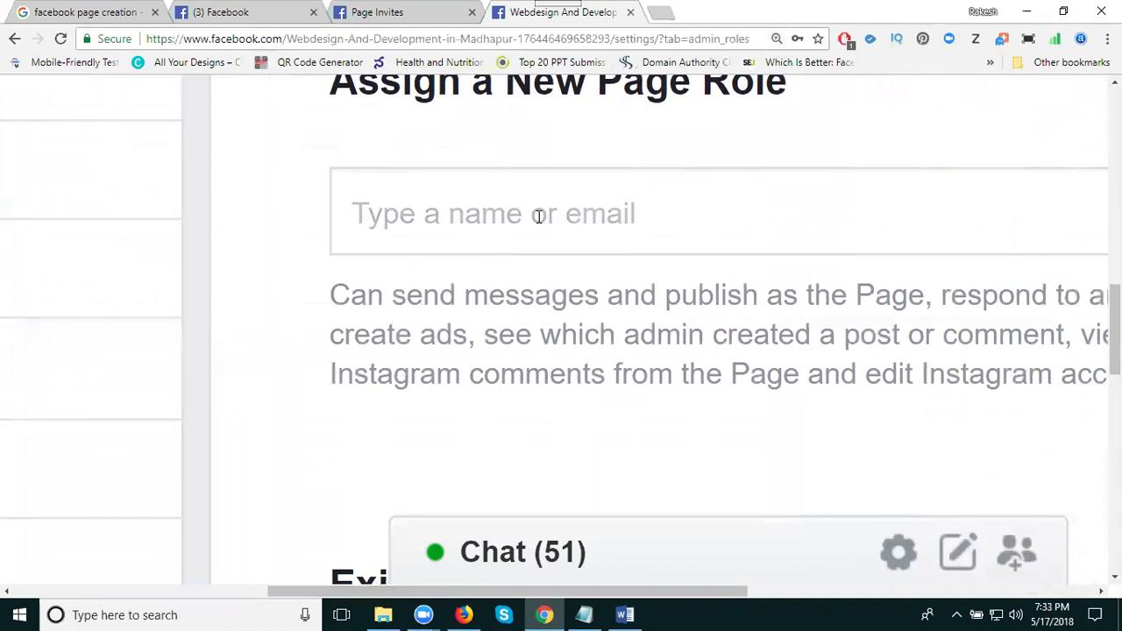
key("ctrl+minus")
key("ctrl+minus")
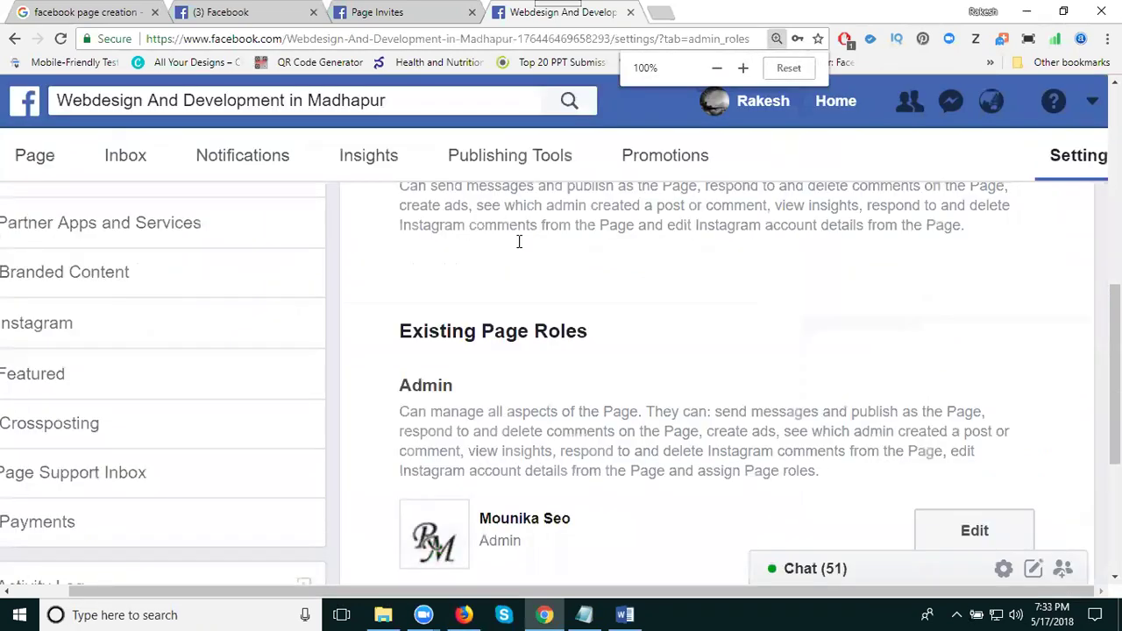
key("ctrl+minus")
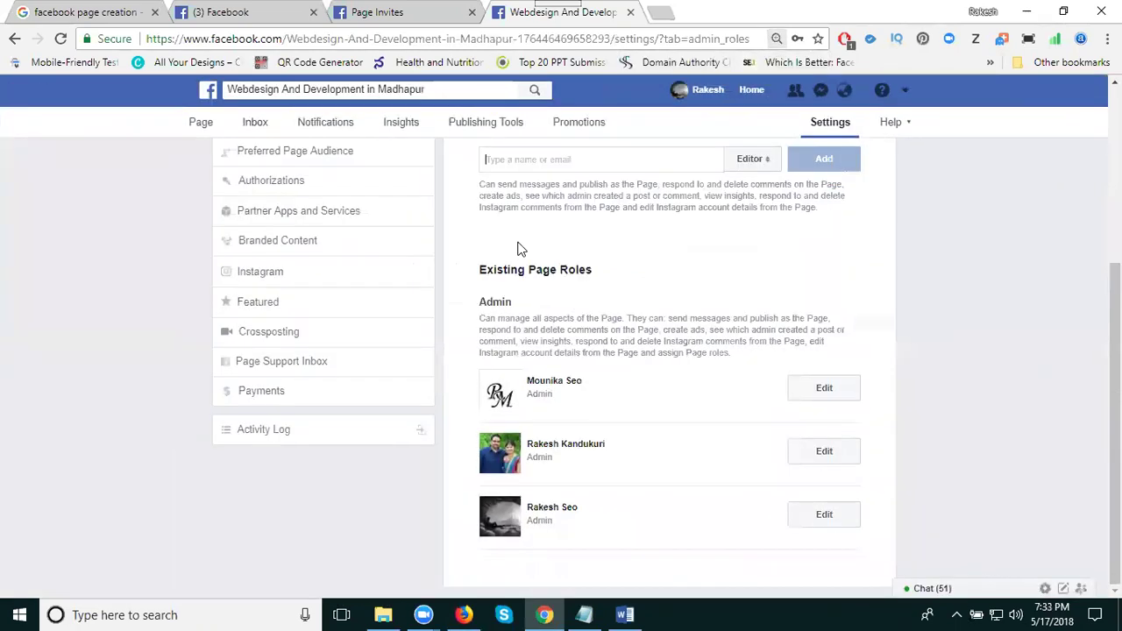